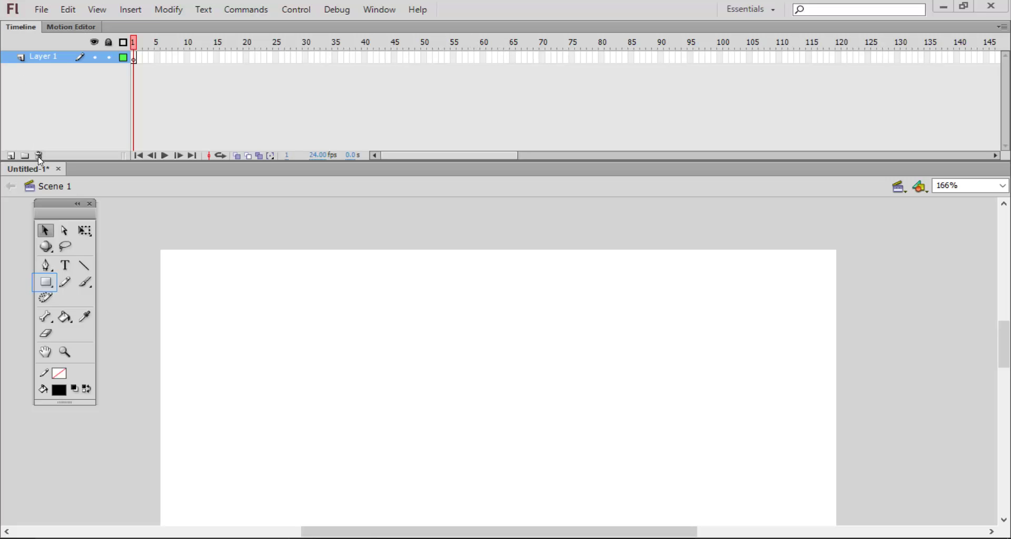
# Step: Open the Rectangle Tool flyout to reveal the other shape-drawing tools
pyautogui.moveTo(46, 282); pyautogui.dragTo(85, 284)
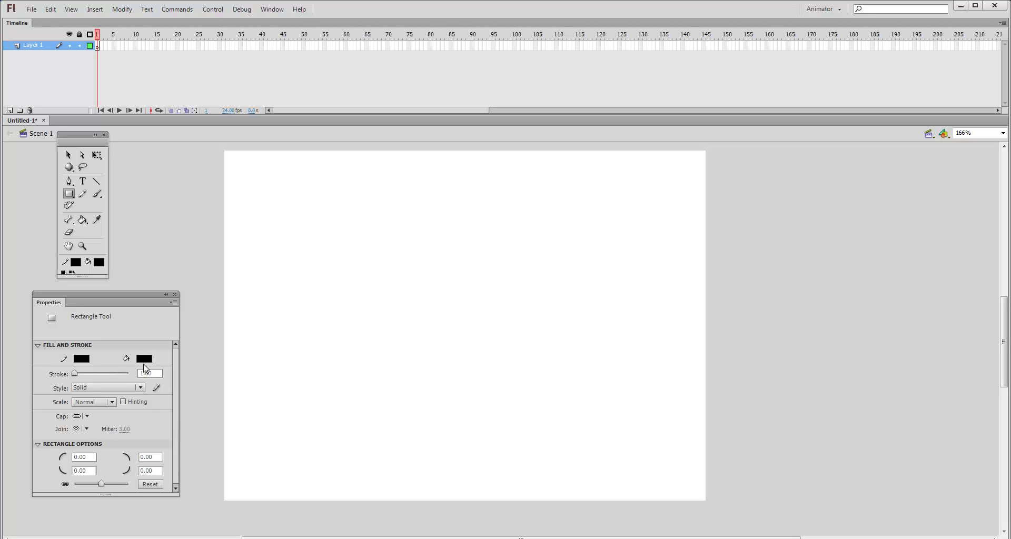
# Step: Set the fill to bright green (#00FF00) and draw a rectangle body near the stage centre
pyautogui.click(145, 358)
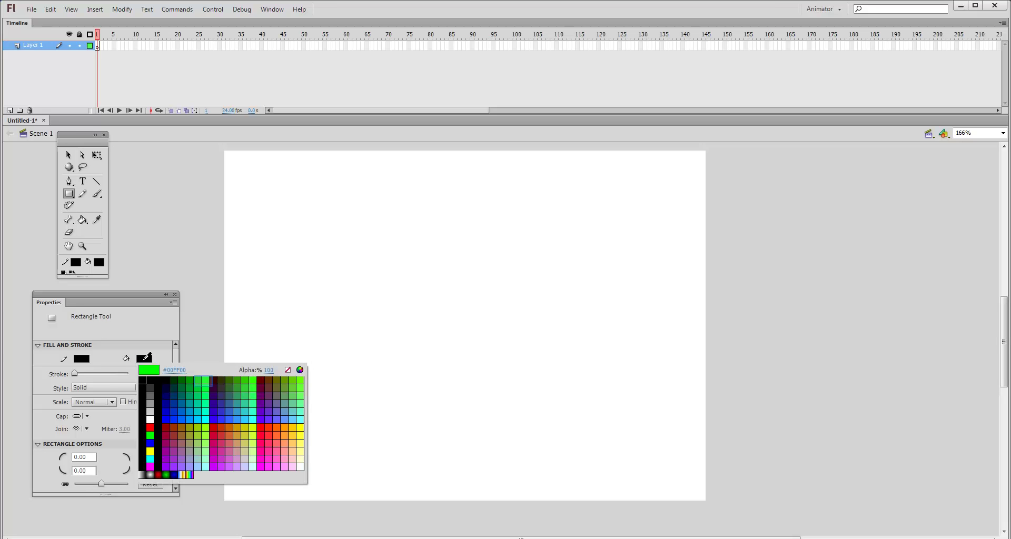
pyautogui.click(207, 378)
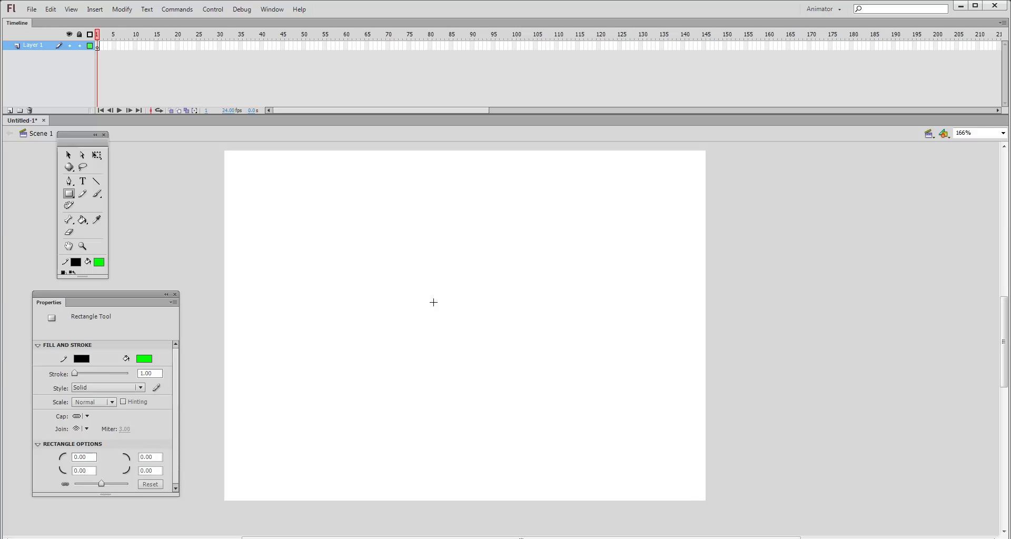
pyautogui.moveTo(414, 285); pyautogui.dragTo(452, 322)
pyautogui.moveTo(452, 322); pyautogui.dragTo(457, 333)
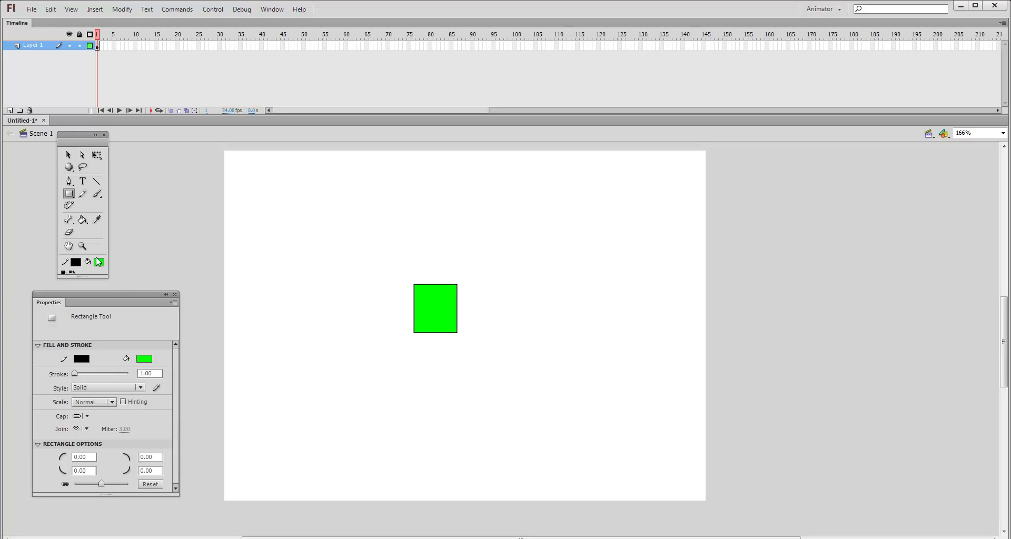
# Step: Switch to the PolyStar Tool, set it to 3 sides, and keep the bright green fill
pyautogui.click(69, 194)
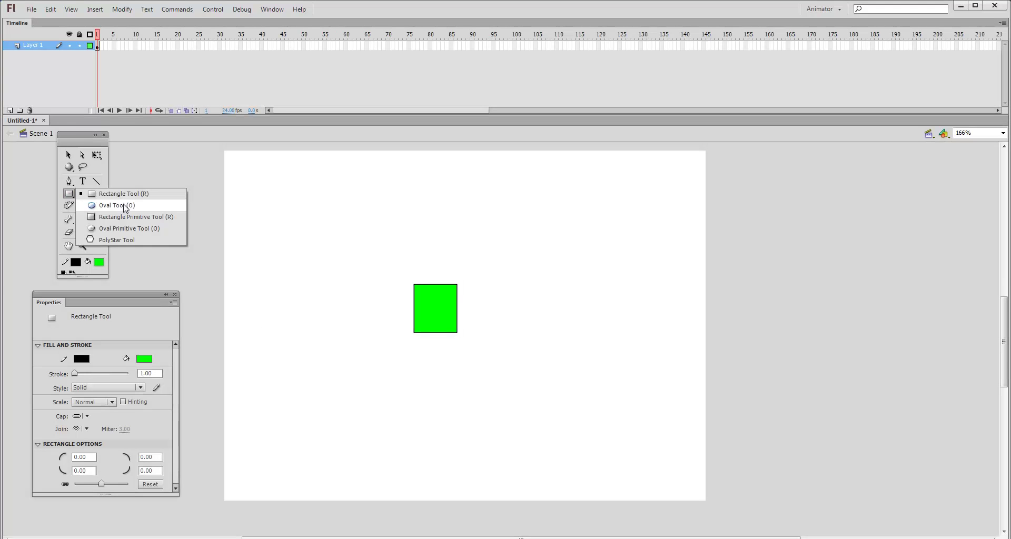
pyautogui.click(118, 240)
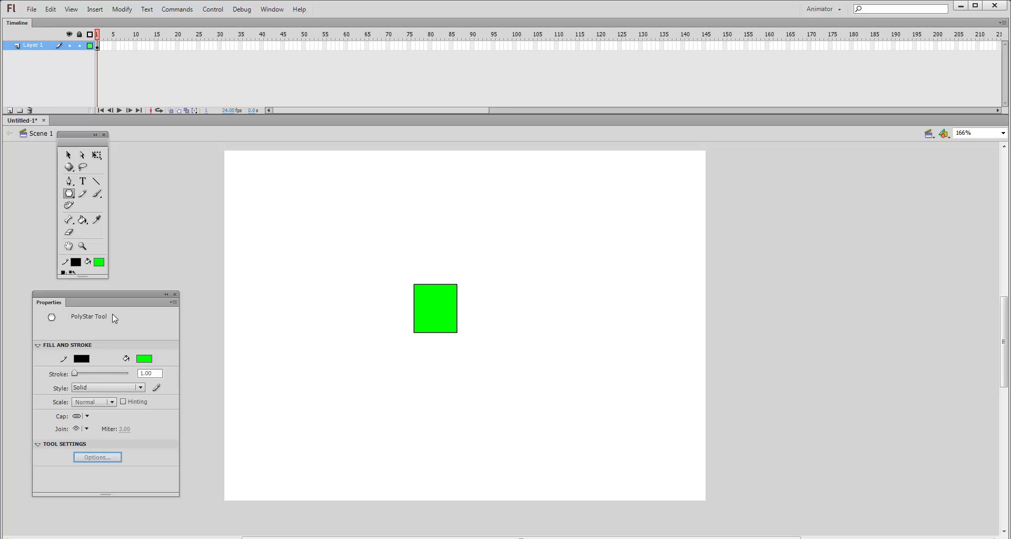
pyautogui.click(112, 459)
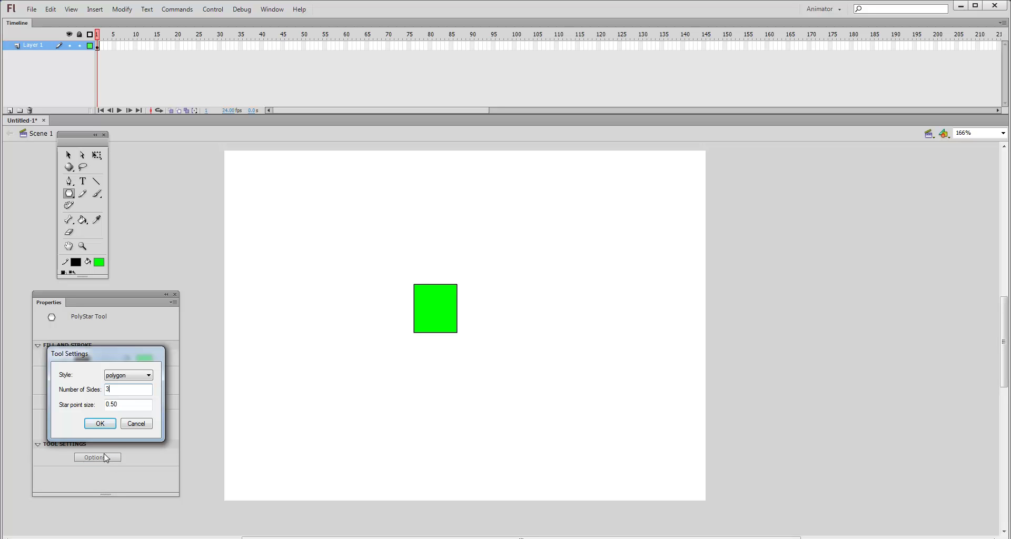
pyautogui.click(101, 425)
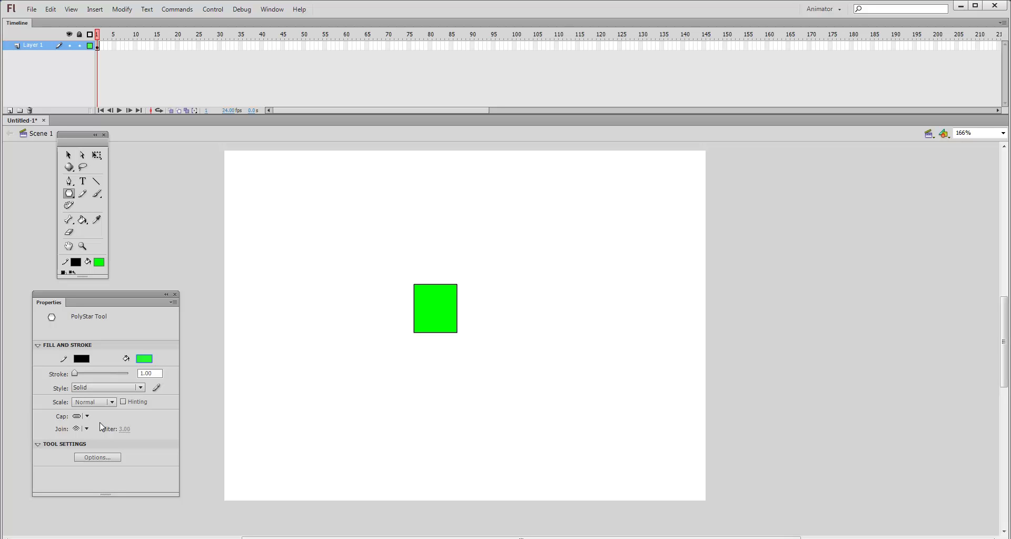
pyautogui.click(144, 358)
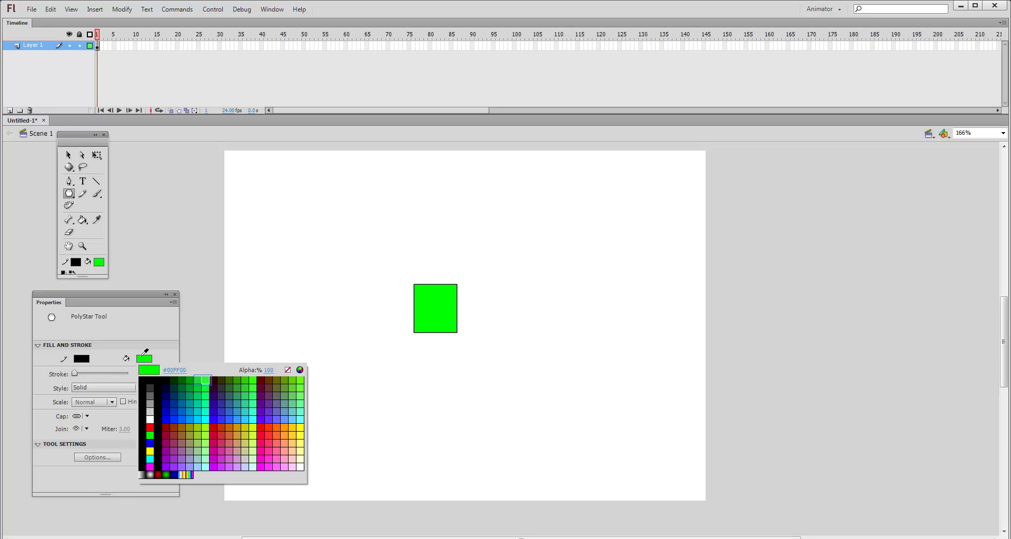
pyautogui.click(205, 378)
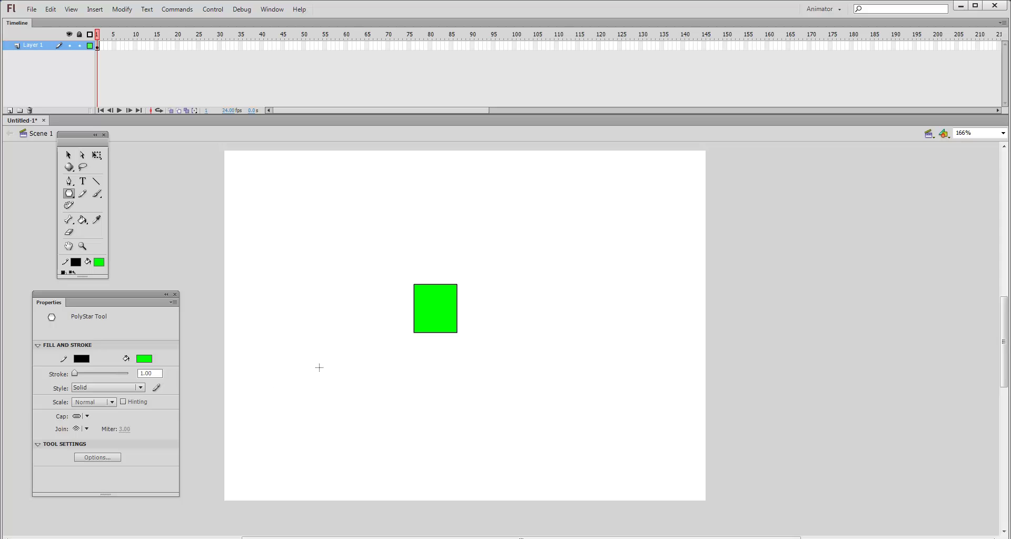
# Step: Draw a green triangle left of the rectangle and copy it to the rectangle's right side
pyautogui.moveTo(373, 316)
pyautogui.mouseDown()
pyautogui.moveTo(393, 334)
pyautogui.moveTo(391, 316)
pyautogui.moveTo(387, 326)
pyautogui.mouseUp()
pyautogui.press('ctrl')
pyautogui.moveTo(375, 322); pyautogui.dragTo(399, 330)
pyautogui.moveTo(400, 329); pyautogui.dragTo(470, 339)
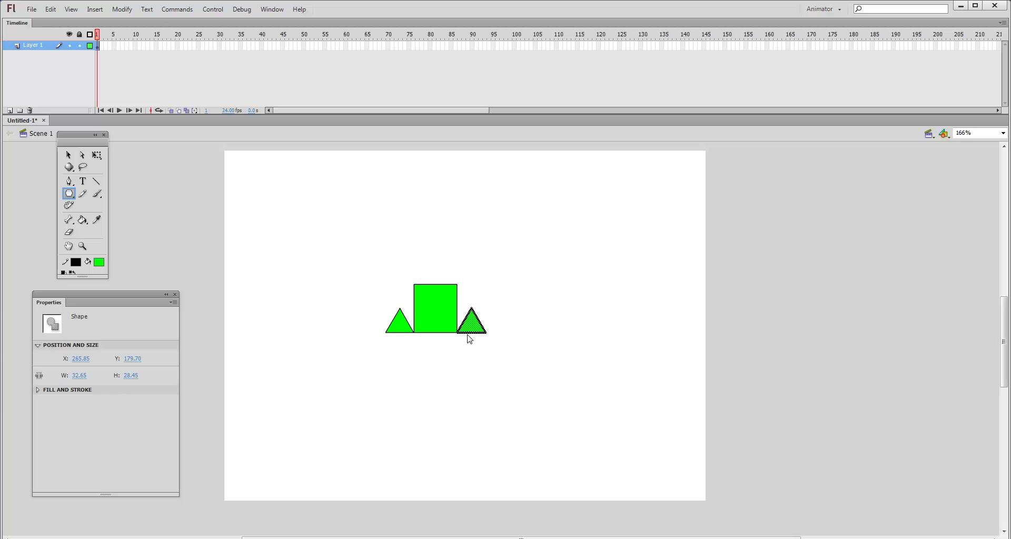
# Step: Set the PolyStar Tool to draw four-sided polygons
pyautogui.click(71, 194)
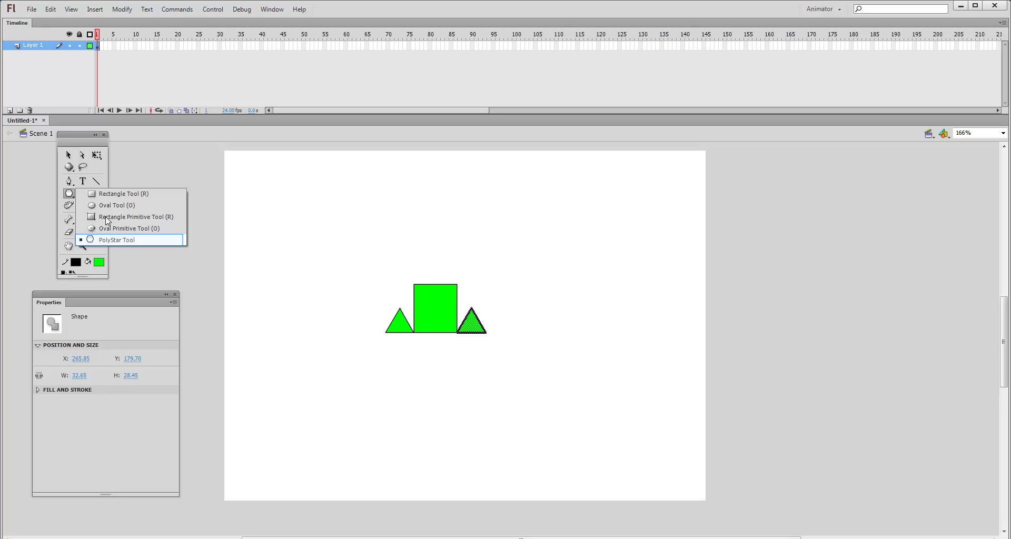
pyautogui.click(110, 240)
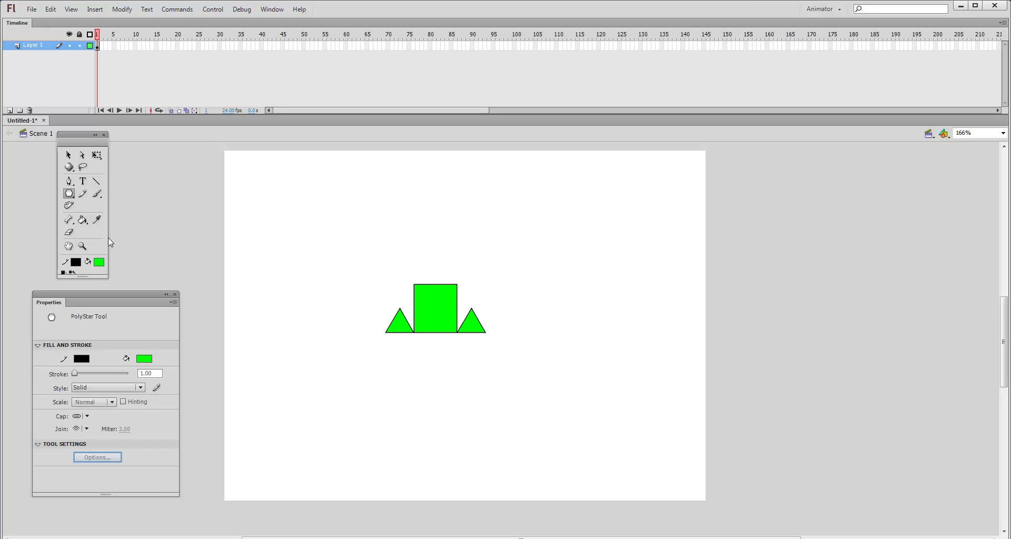
pyautogui.click(98, 458)
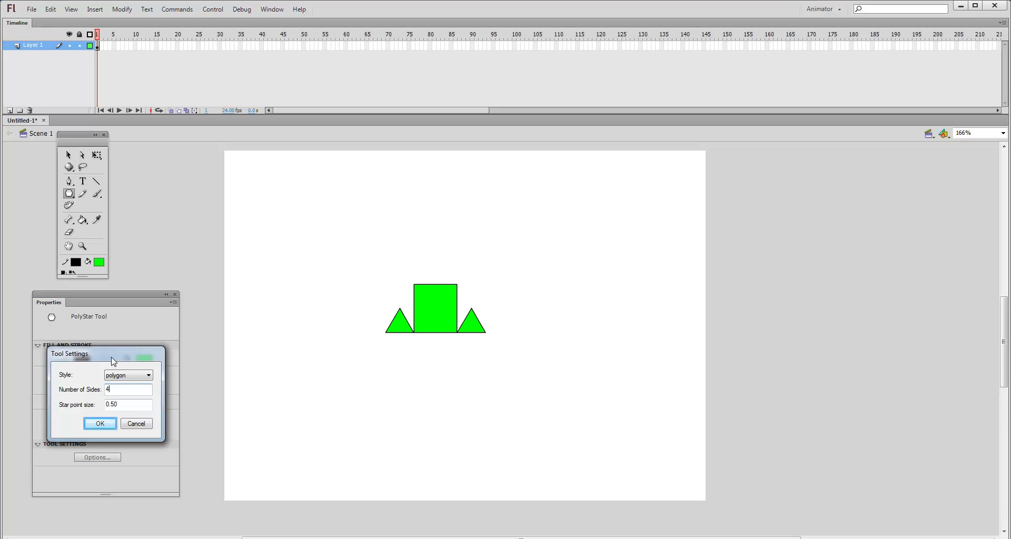
pyautogui.click(110, 425)
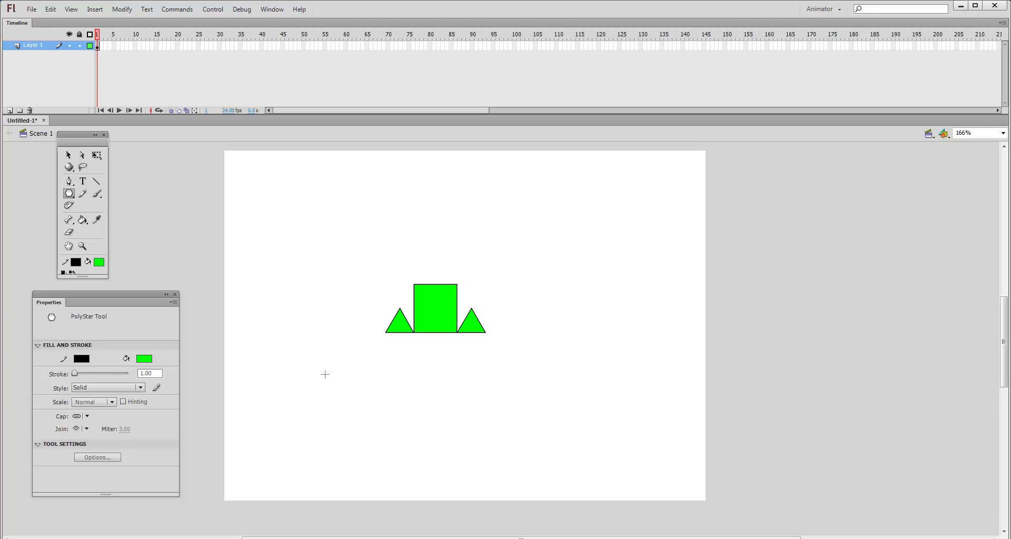
# Step: Draw a green diamond, flatten it with Free Transform beside the left triangle, and copy it to the right
pyautogui.moveTo(347, 323)
pyautogui.mouseDown()
pyautogui.moveTo(367, 312)
pyautogui.moveTo(362, 327)
pyautogui.mouseUp()
pyautogui.press('v')
pyautogui.hotkey('ctrl', 'a')
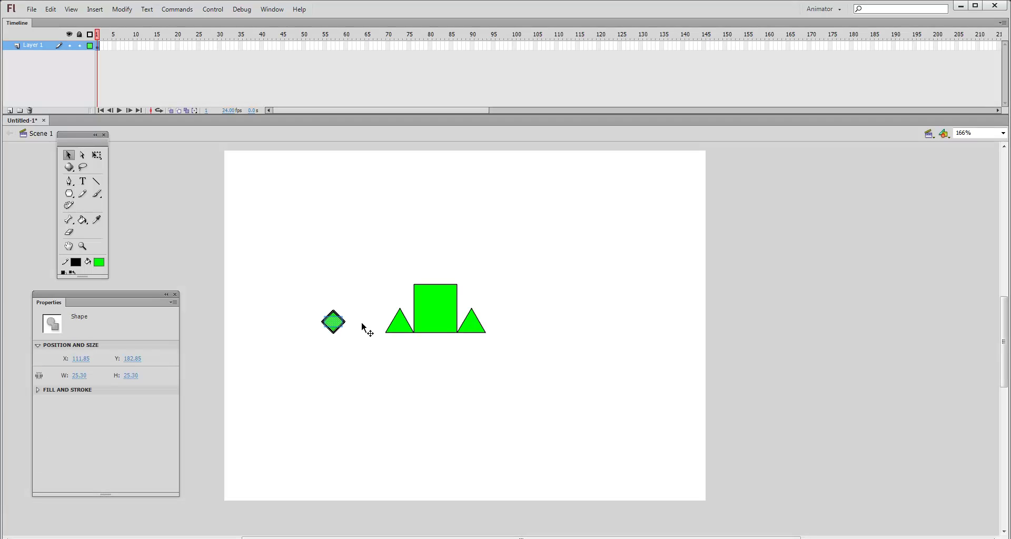
pyautogui.rightClick(335, 324)
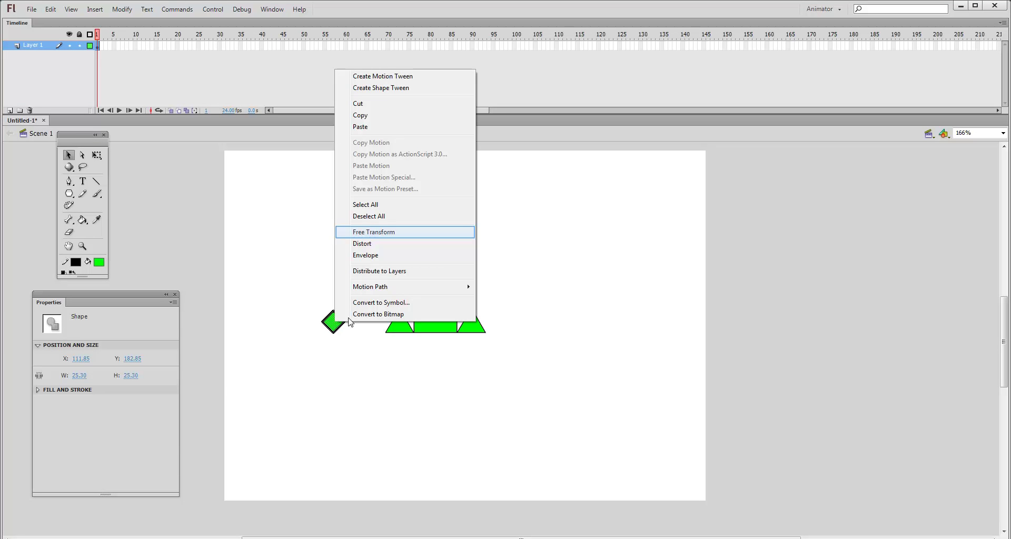
pyautogui.click(373, 233)
pyautogui.press('ctrl')
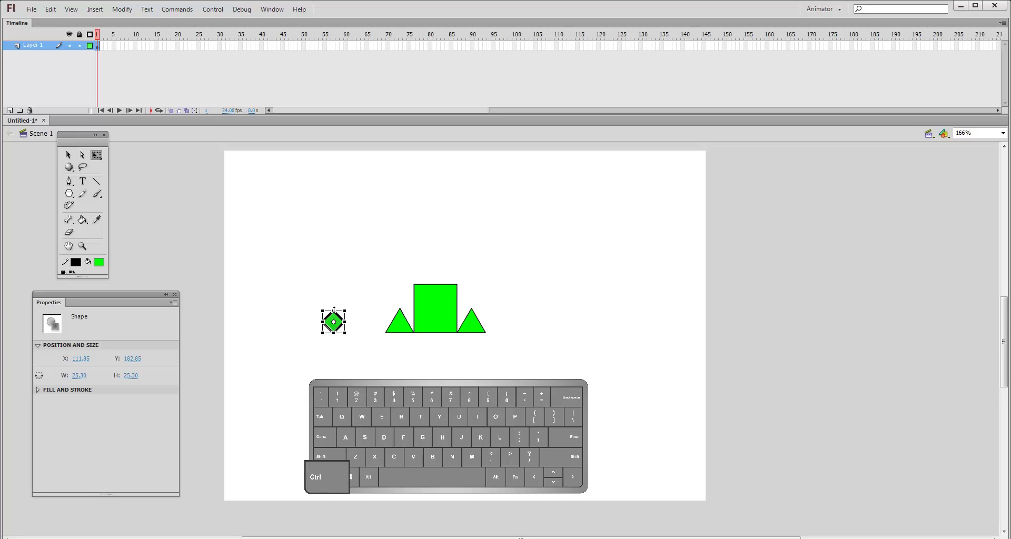
pyautogui.moveTo(337, 323); pyautogui.dragTo(375, 332)
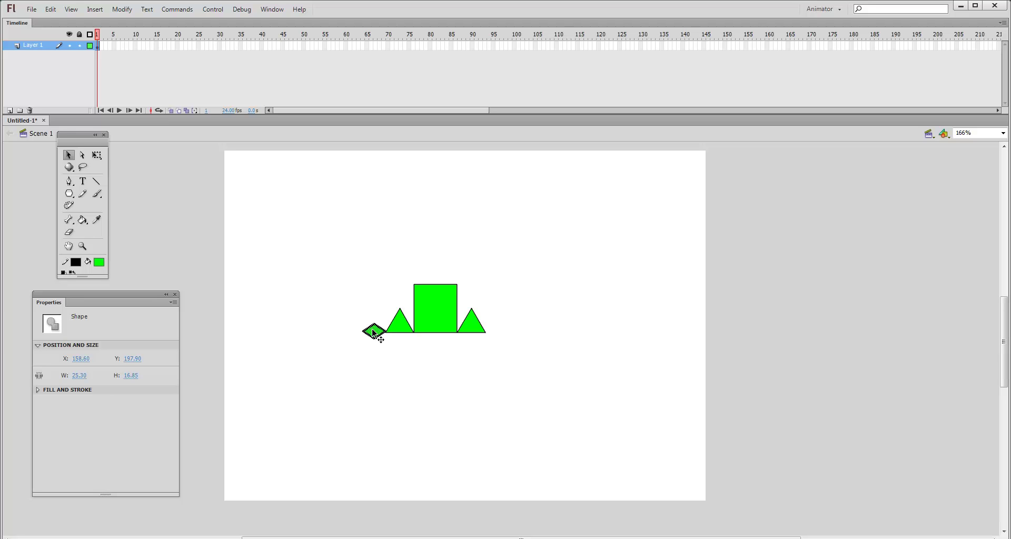
pyautogui.moveTo(375, 335); pyautogui.dragTo(501, 372)
# Step: Draw a yellow circle with the Oval Tool, move it above the body, and copy it as the second eye
pyautogui.click(69, 193)
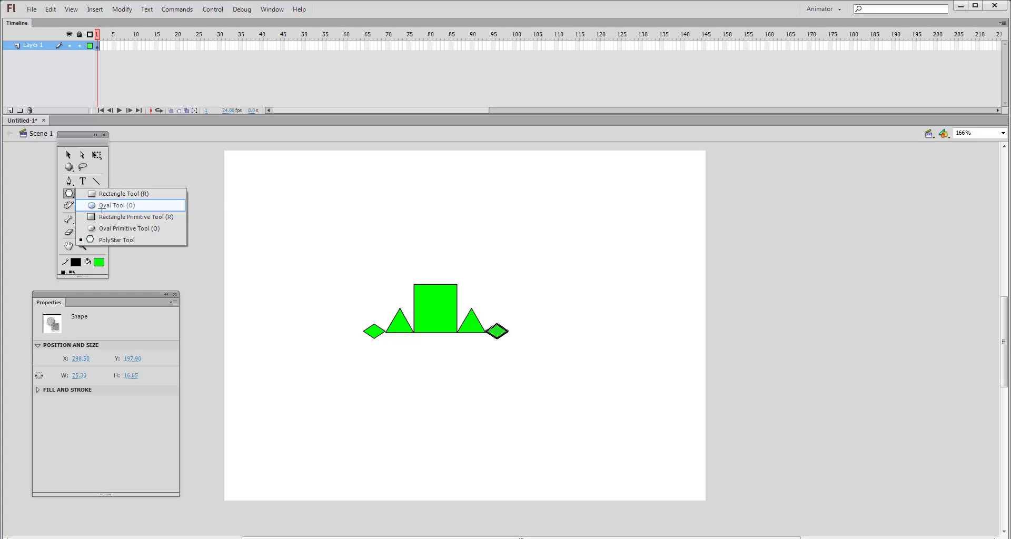
pyautogui.click(101, 206)
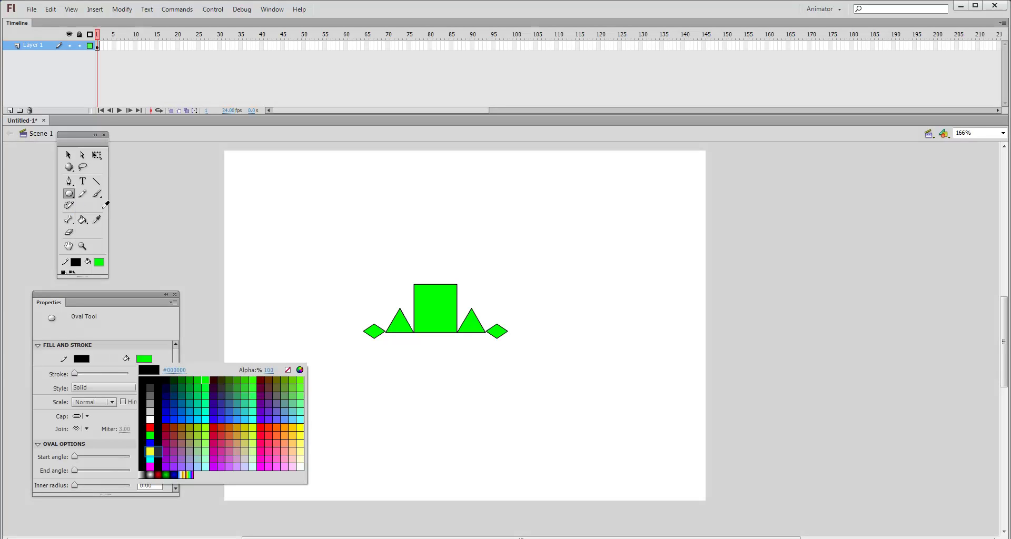
pyautogui.click(153, 452)
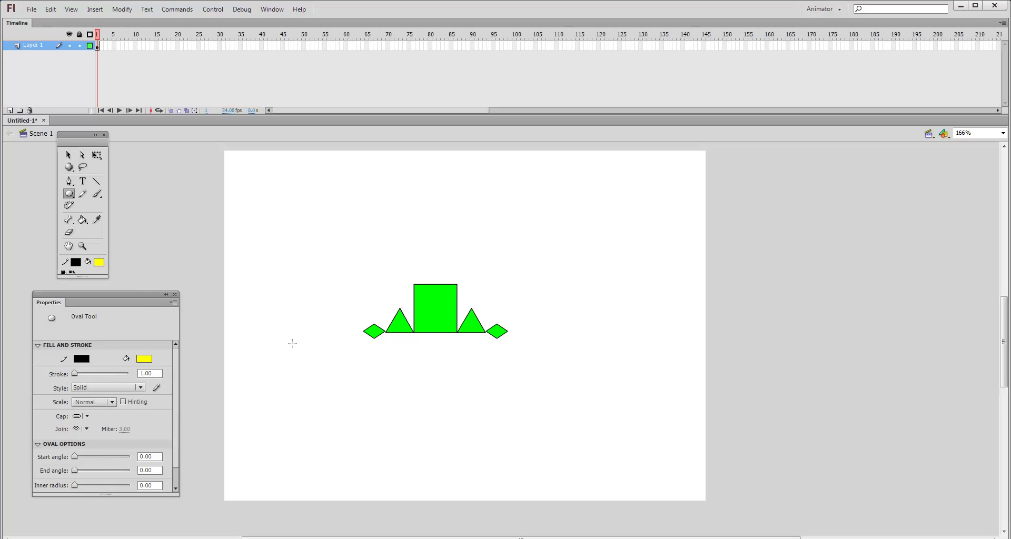
pyautogui.moveTo(303, 255); pyautogui.dragTo(317, 272)
pyautogui.moveTo(320, 273); pyautogui.dragTo(320, 272)
pyautogui.press('v')
pyautogui.moveTo(311, 263); pyautogui.dragTo(416, 276)
pyautogui.moveTo(417, 291); pyautogui.dragTo(449, 291)
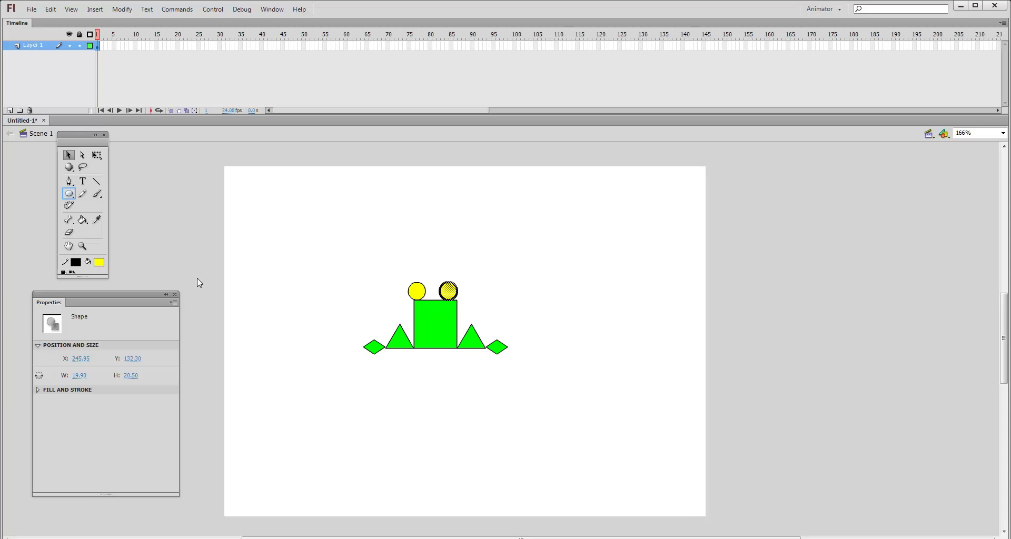
pyautogui.click(69, 195)
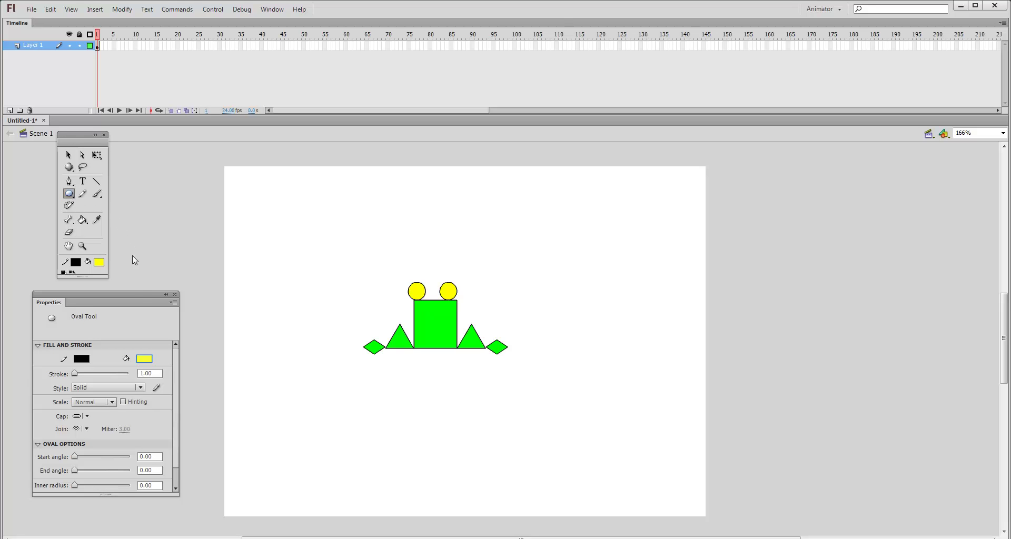
pyautogui.click(144, 359)
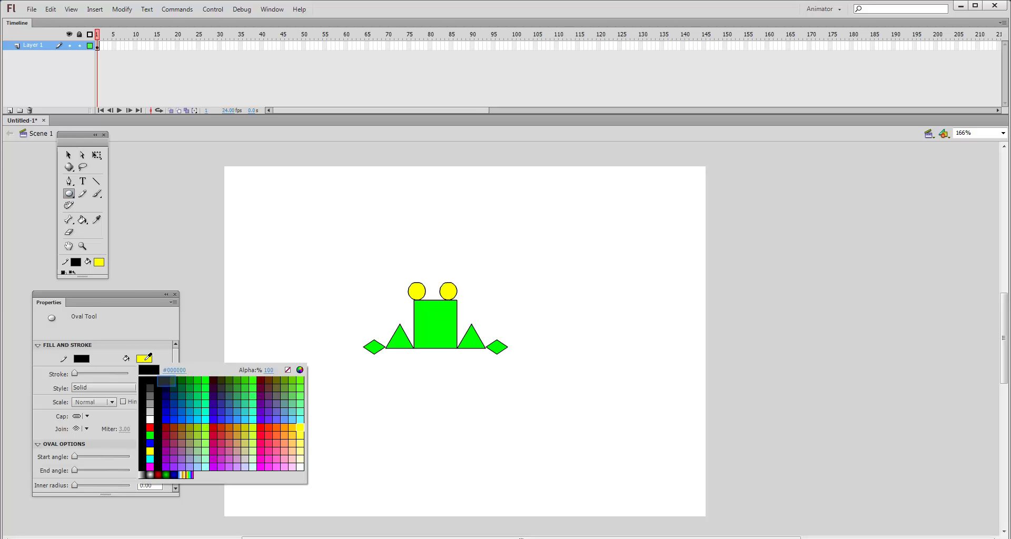
# Step: Set the fill to black and place small black pupils on both yellow eyes
pyautogui.click(167, 379)
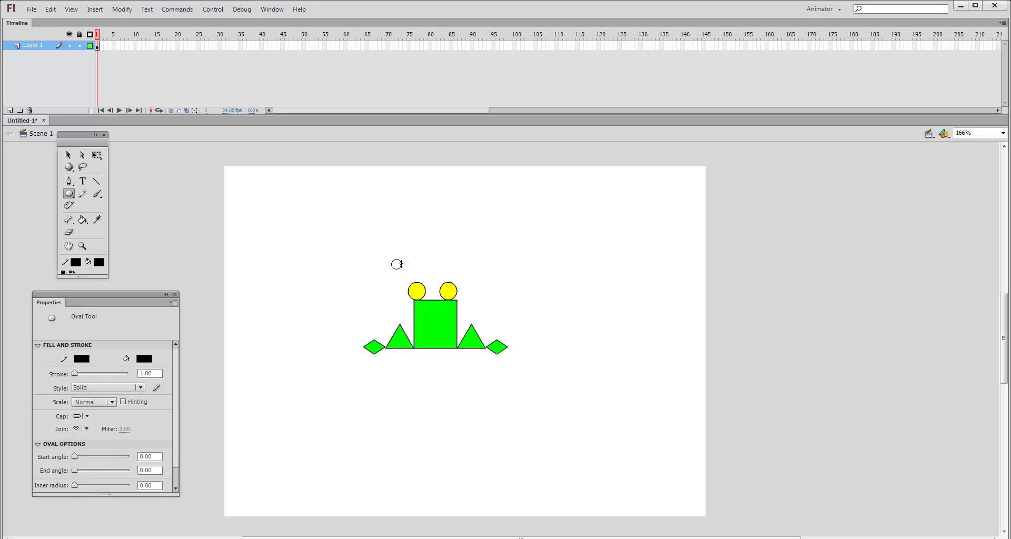
pyautogui.press('v')
pyautogui.moveTo(391, 260)
pyautogui.mouseDown()
pyautogui.moveTo(417, 297)
pyautogui.moveTo(448, 293)
pyautogui.moveTo(452, 304)
pyautogui.mouseUp()
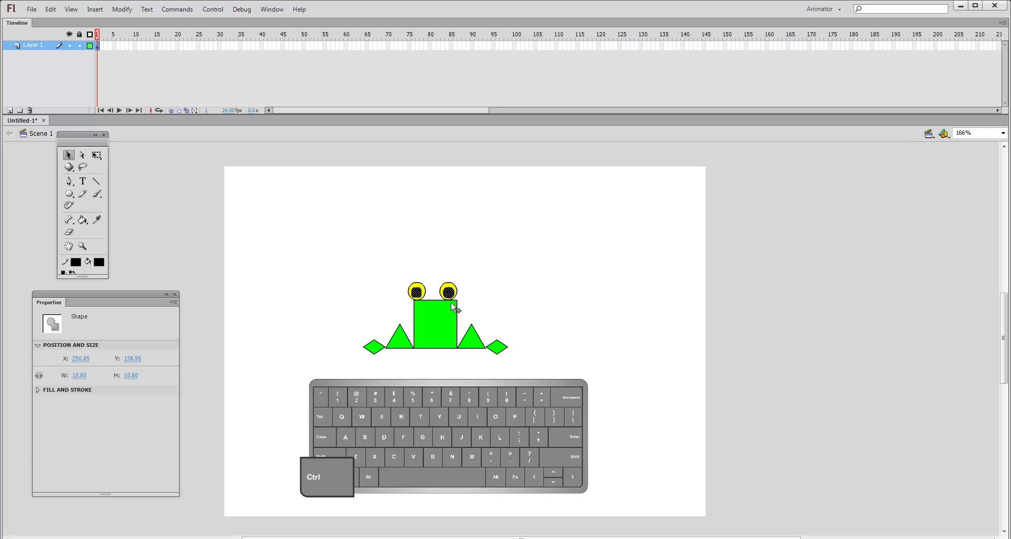
pyautogui.press('Escape')
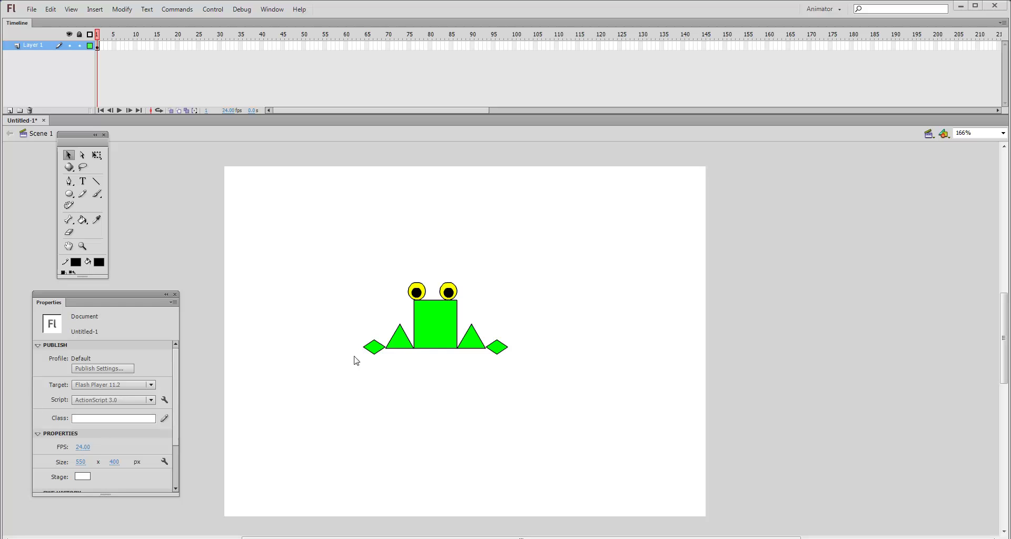